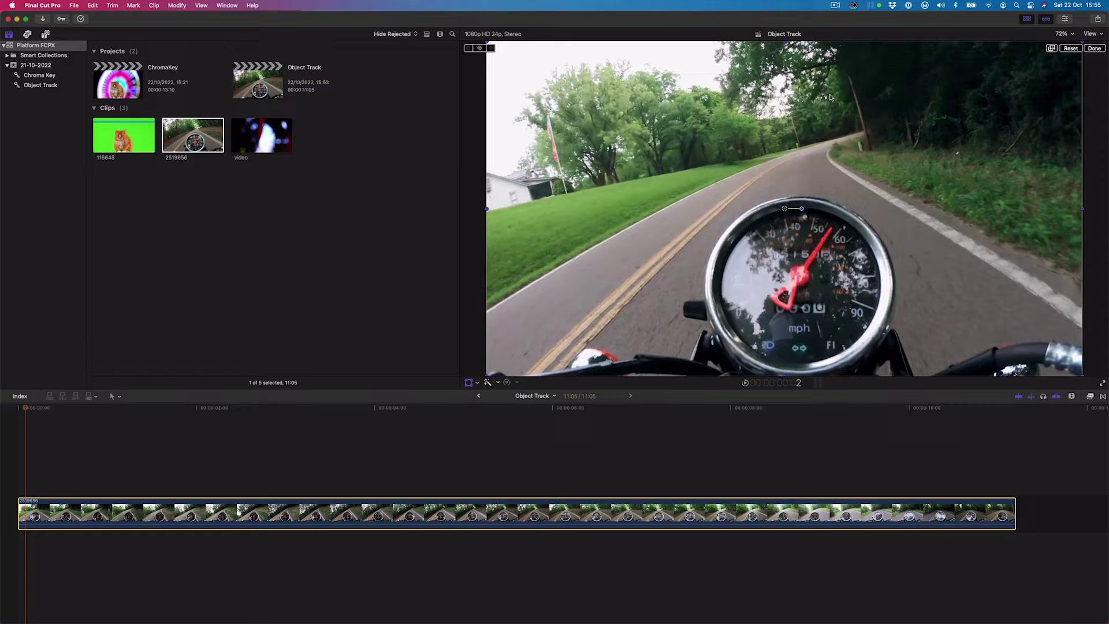
Step: Add an object tracker to the motorcycle clip and frame the speedometer with its tracking box
click(1064, 19)
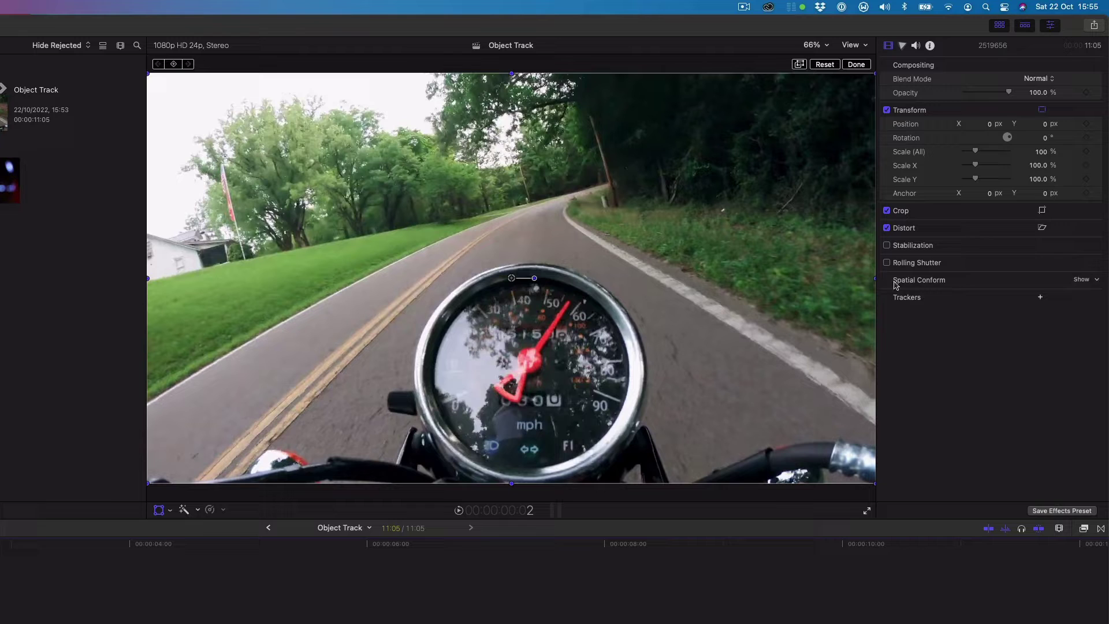
click(1042, 297)
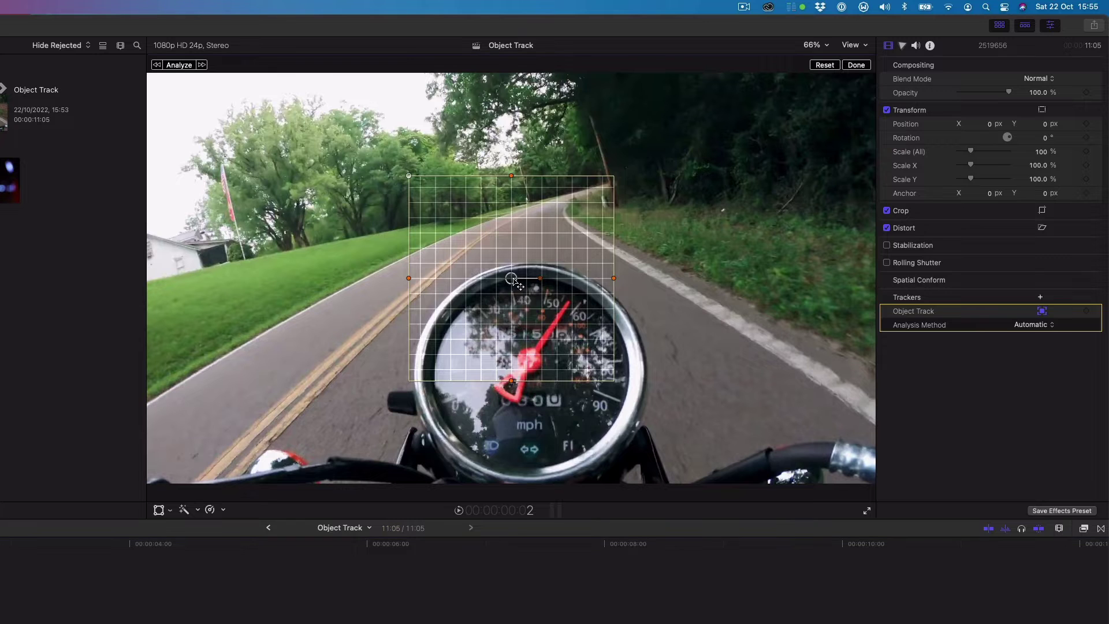
drag(513, 279, 532, 374)
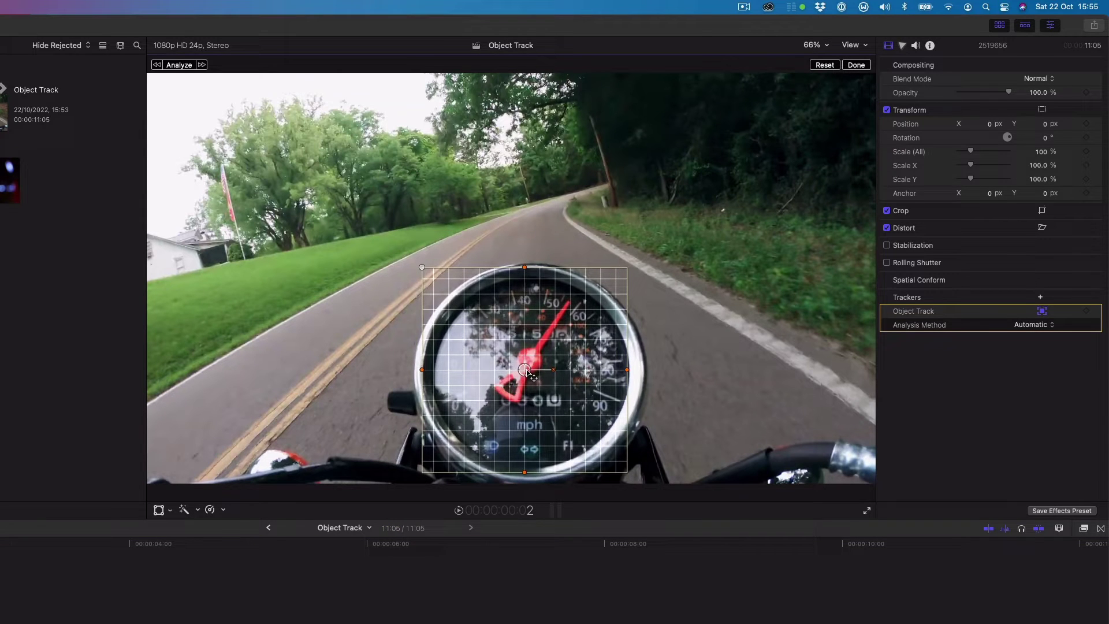
drag(625, 472, 656, 487)
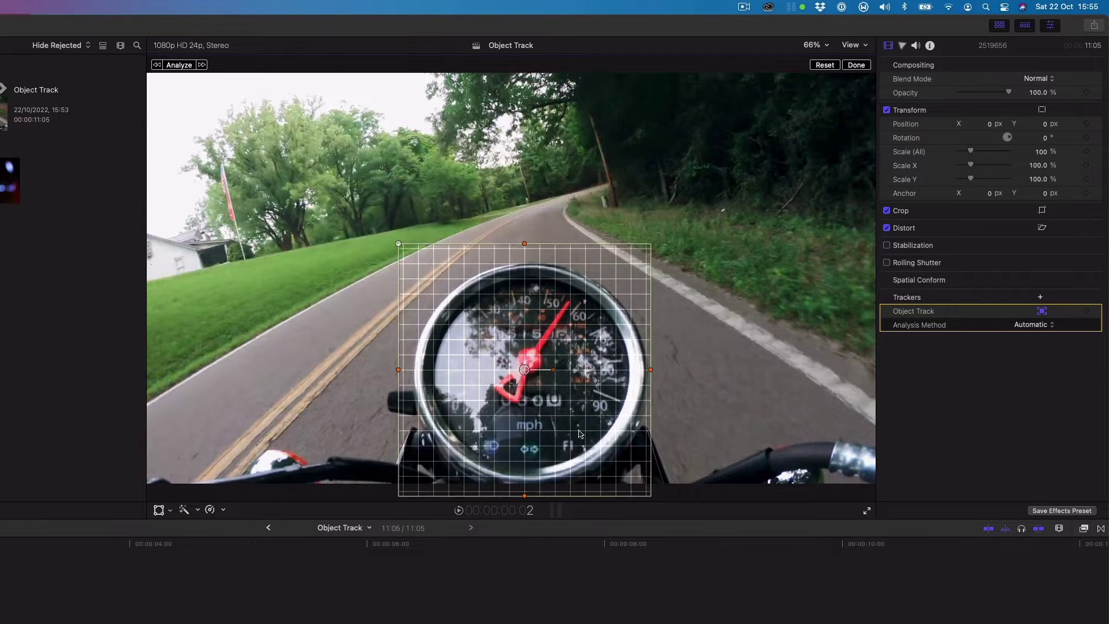
Step: Analyze the speedometer's motion through the clip, then finish the tracker edit
click(178, 65)
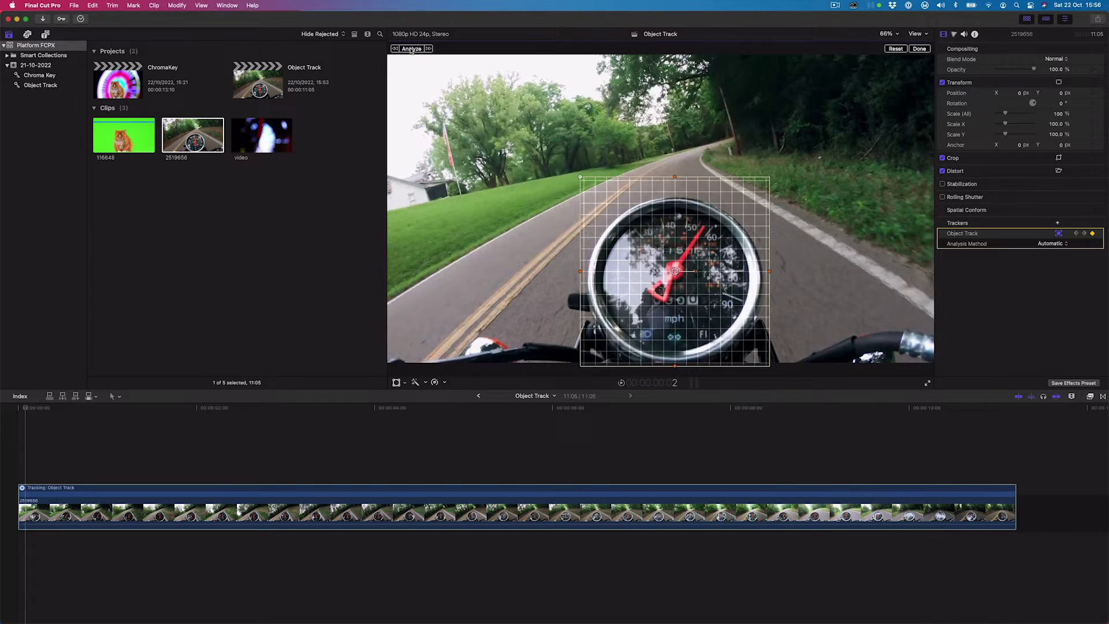
click(924, 49)
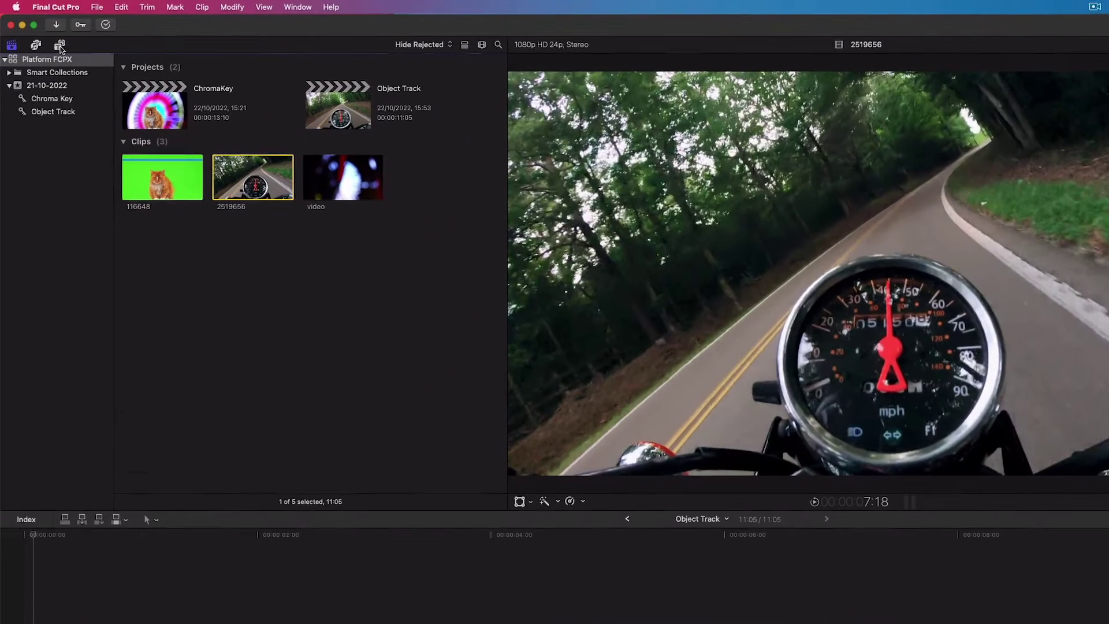
Step: Place callout title 14 above the motorcycle clip and extend it to the clip's end
click(60, 45)
scroll(246, 260, down, 8)
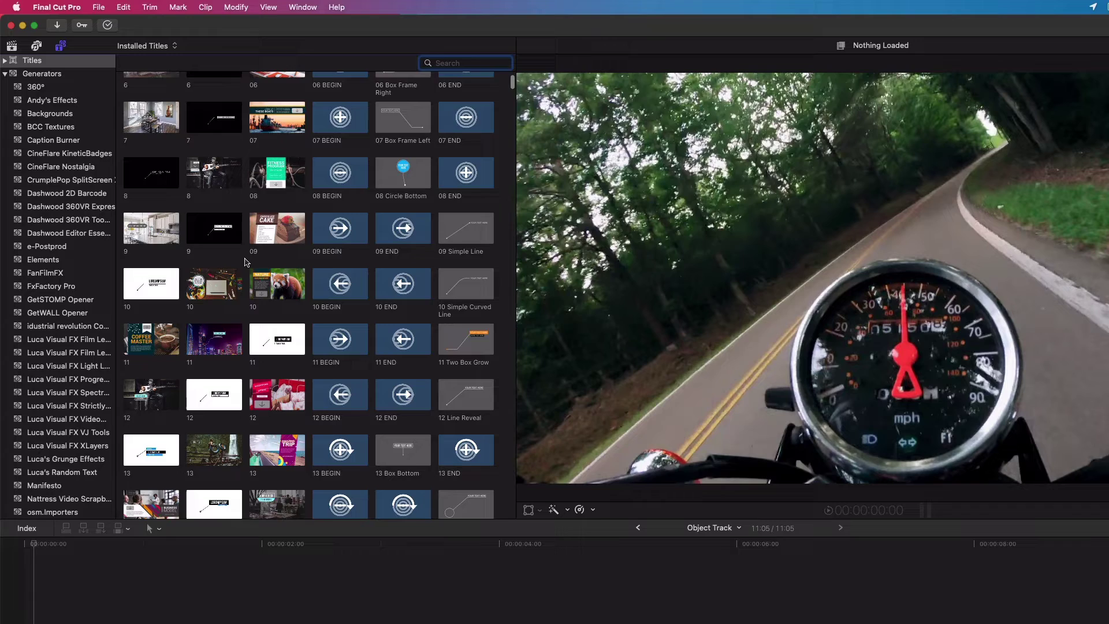
scroll(247, 260, down, 3)
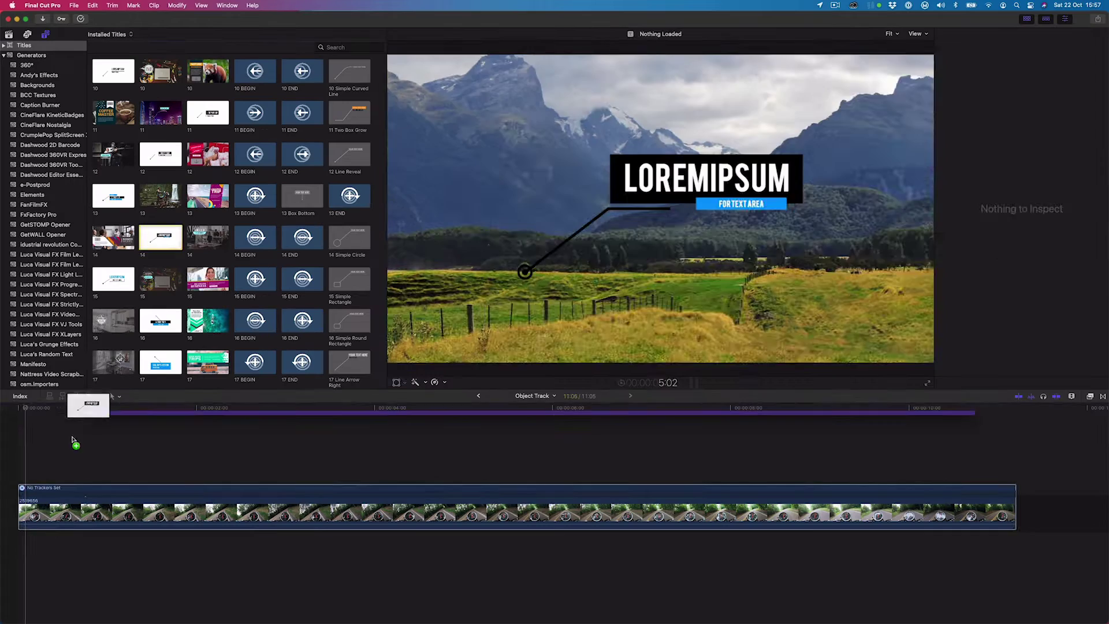
drag(217, 316, 167, 477)
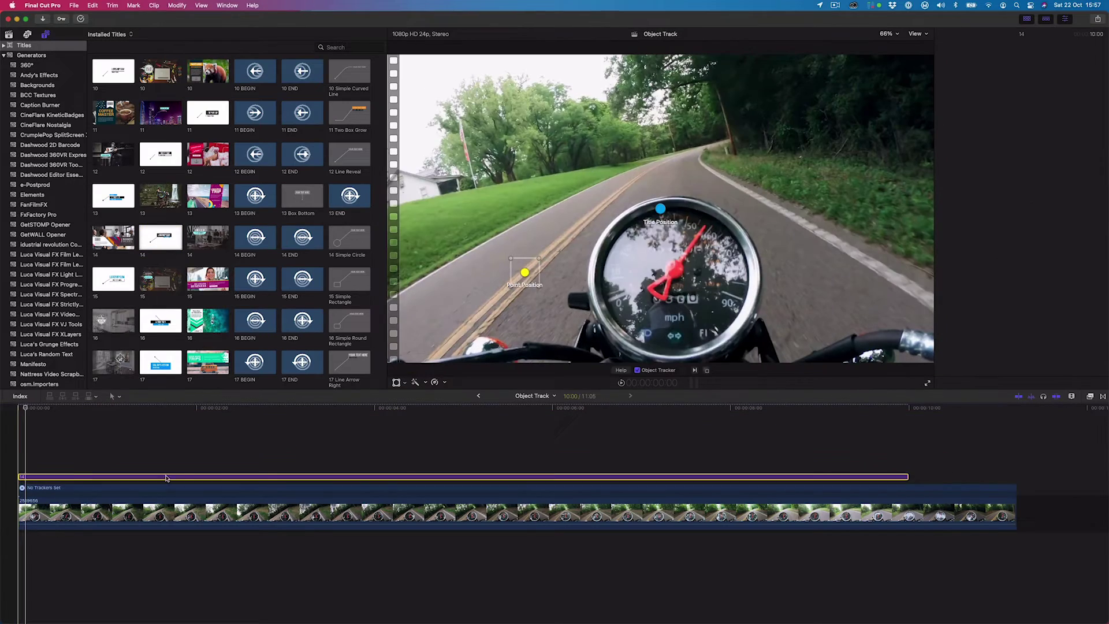
drag(908, 477, 1015, 476)
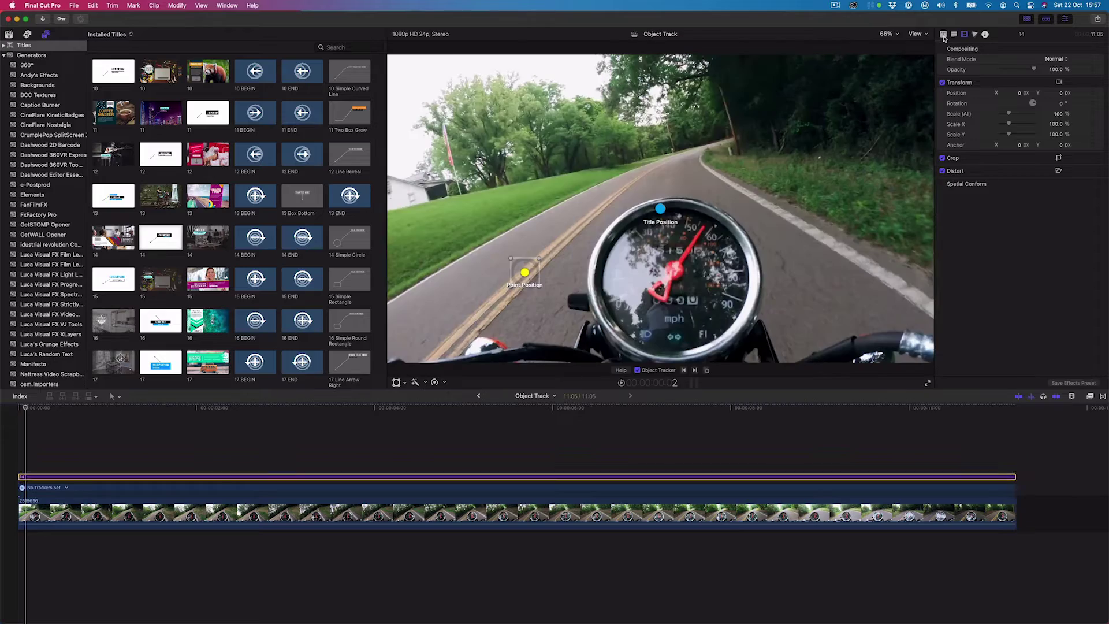
Step: Disable the title's build animations and retype it as 'ON THE MOVE' / 'WITH HUXLEY JR'
click(944, 34)
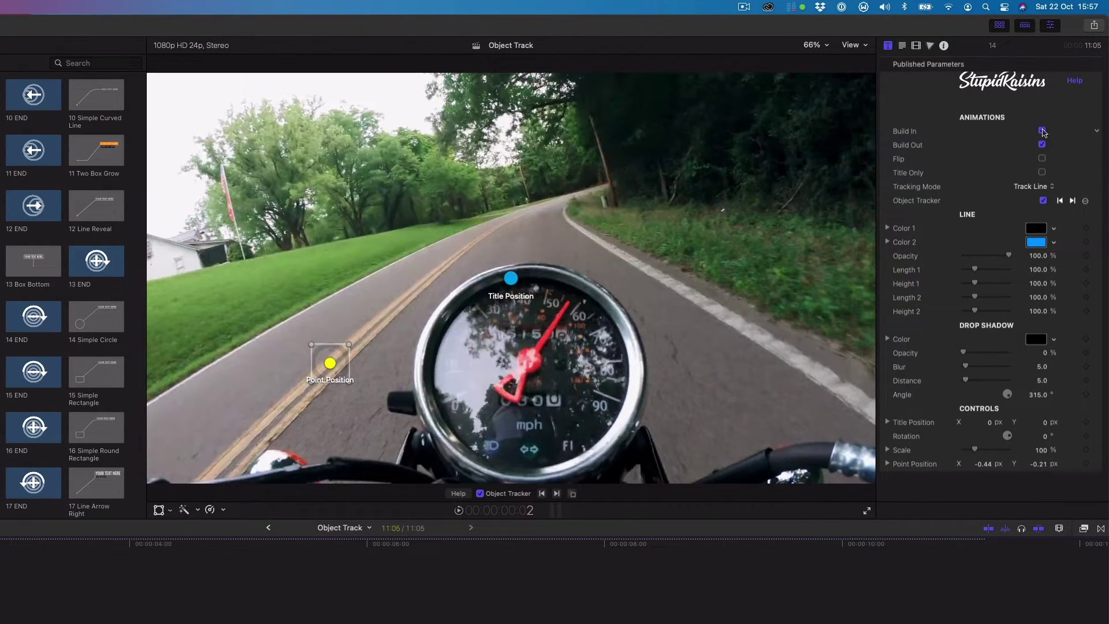
click(1043, 131)
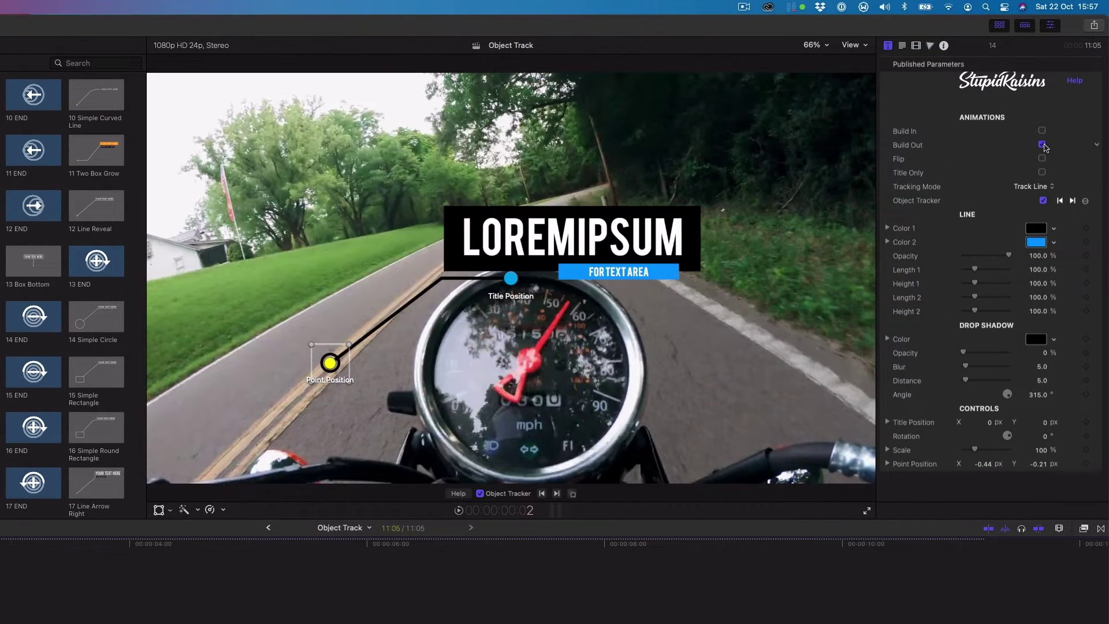
click(640, 253)
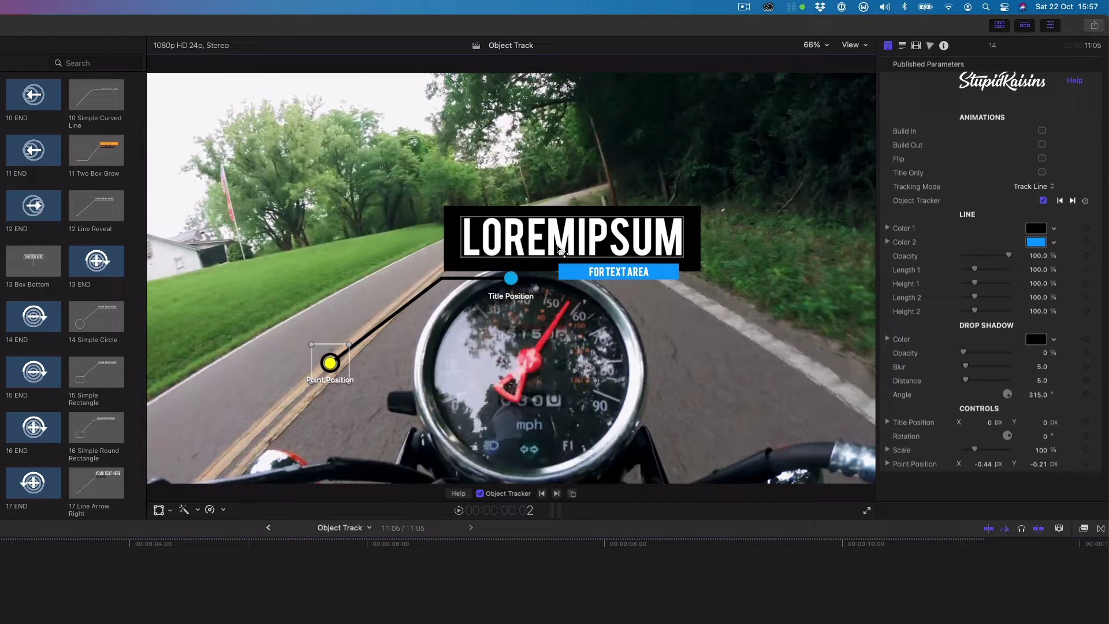
double_click(561, 250)
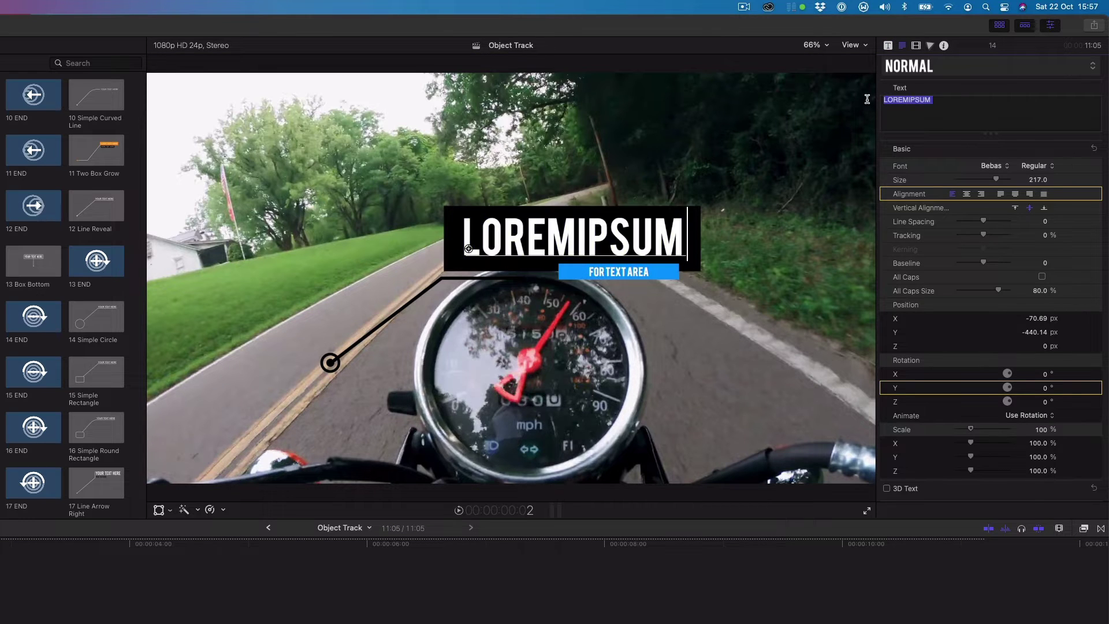
text(ON. THE. MOVE)
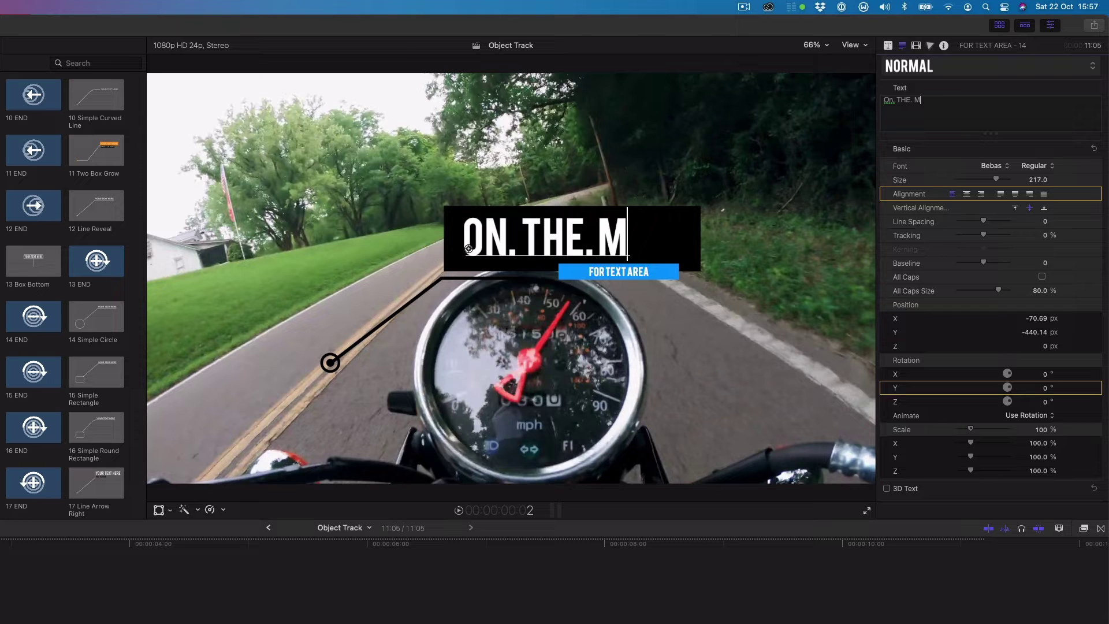
double_click(619, 271)
text(WITH. HUXLEY JR)
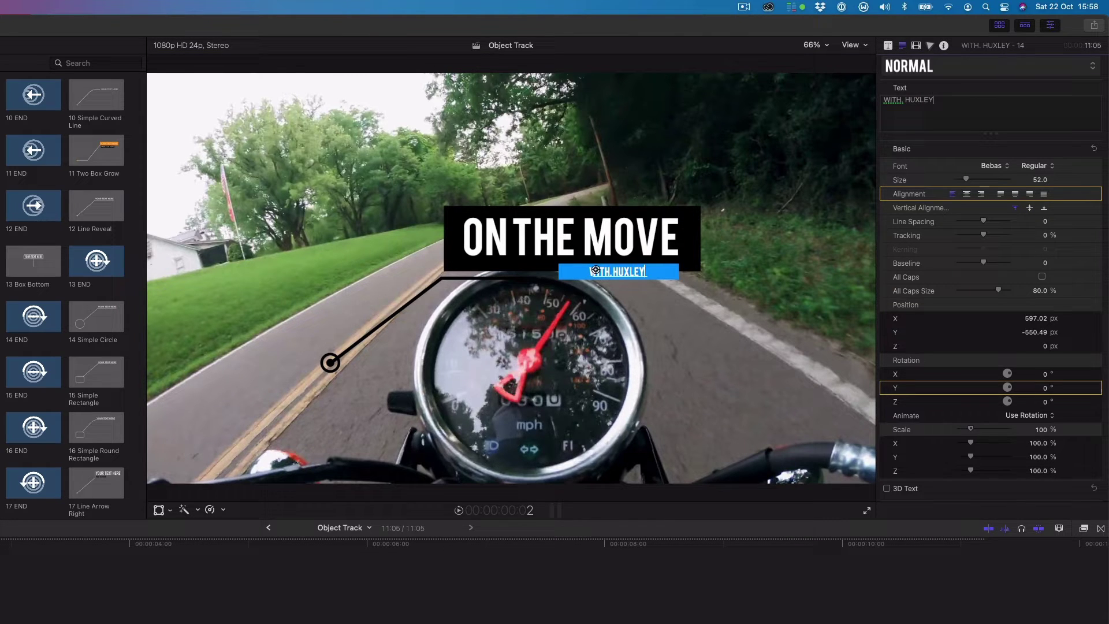
Step: Enable the title's Transform on-screen control and set its tracker to Object Track
click(916, 46)
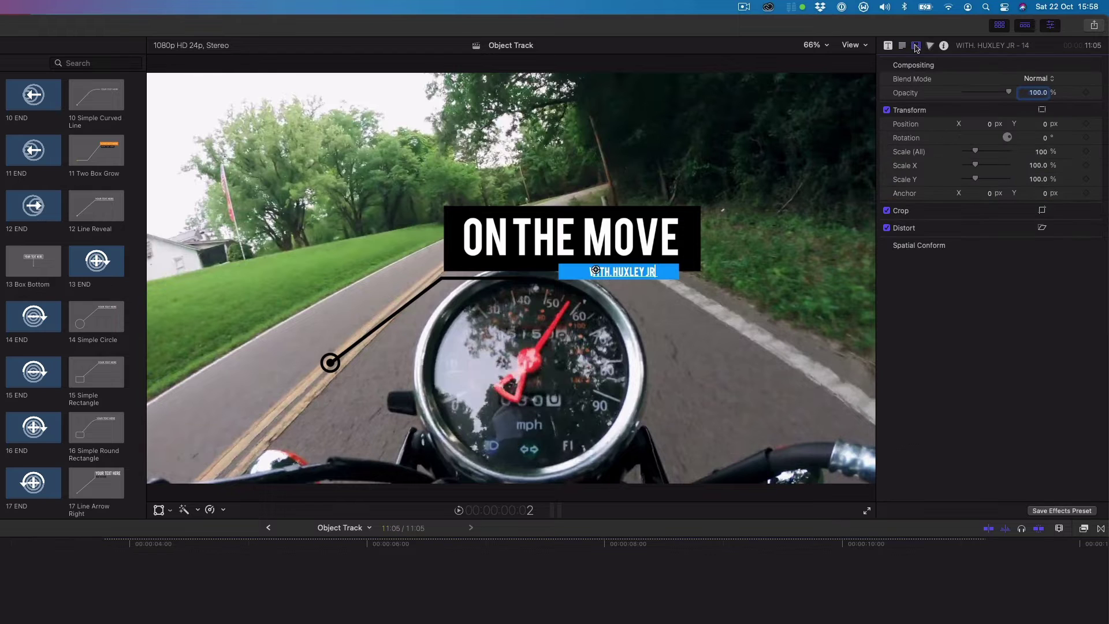
click(1043, 111)
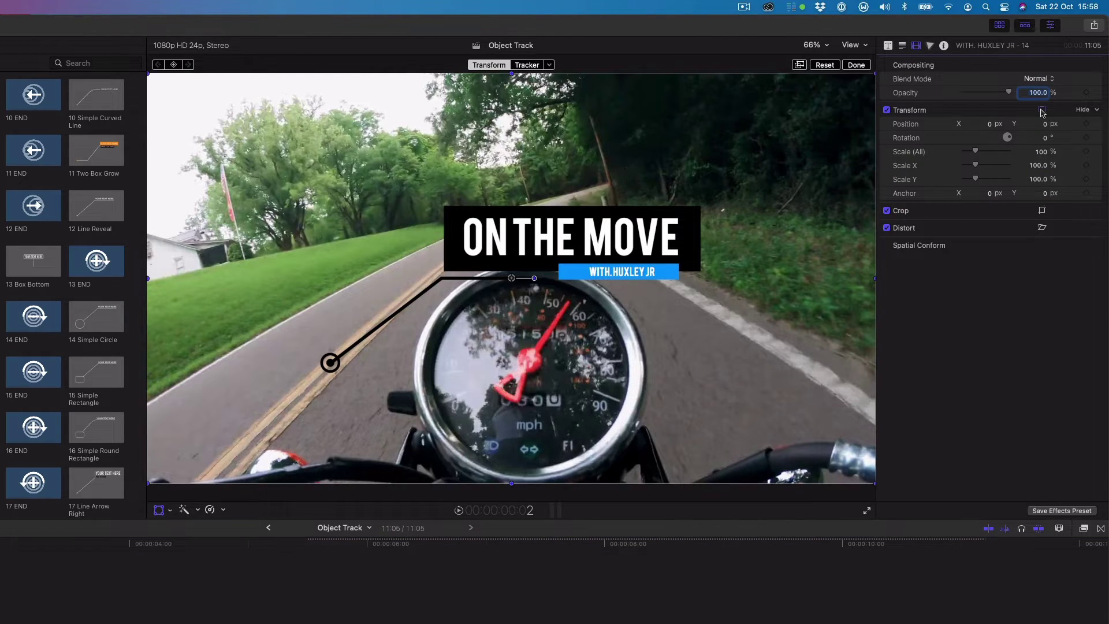
click(550, 66)
click(581, 109)
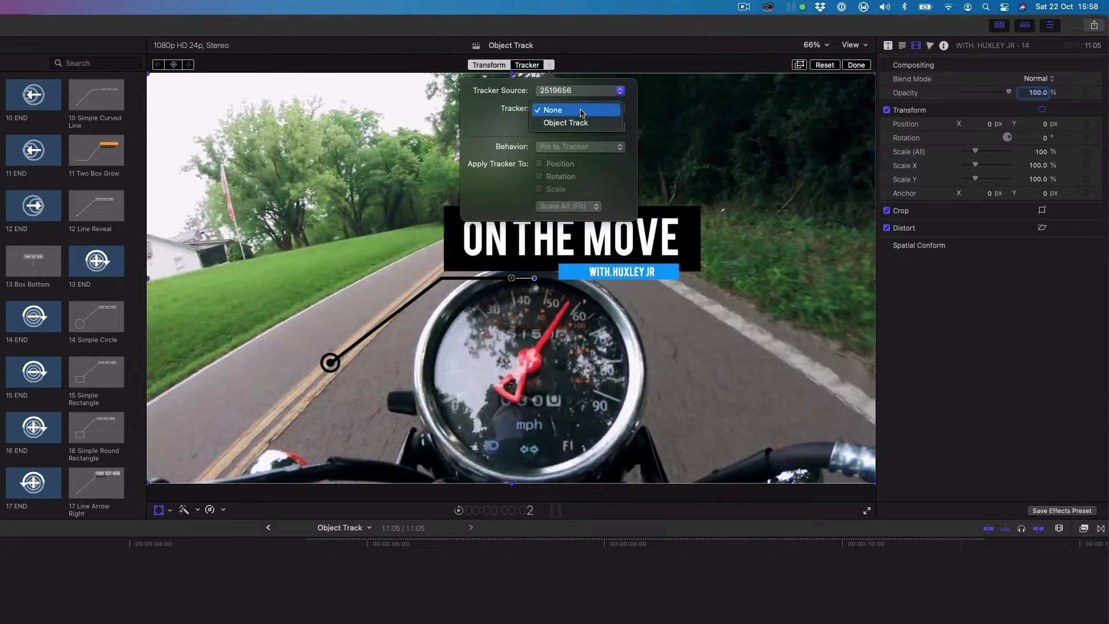
click(577, 124)
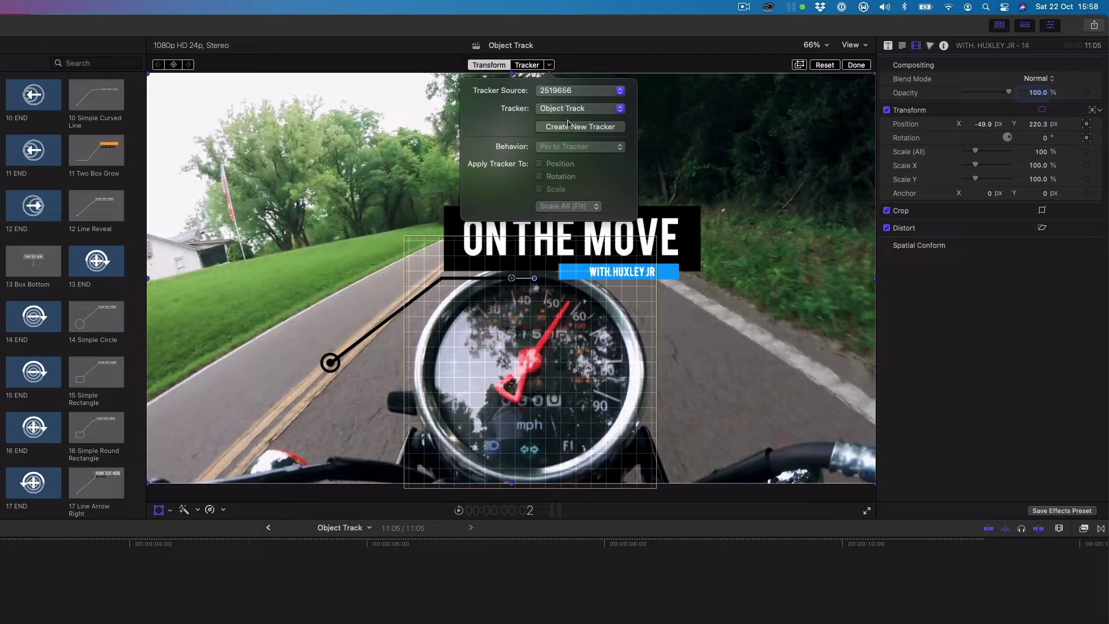
Step: Show the tracker on the canvas and review its Transform tracking options
key(Escape)
click(527, 65)
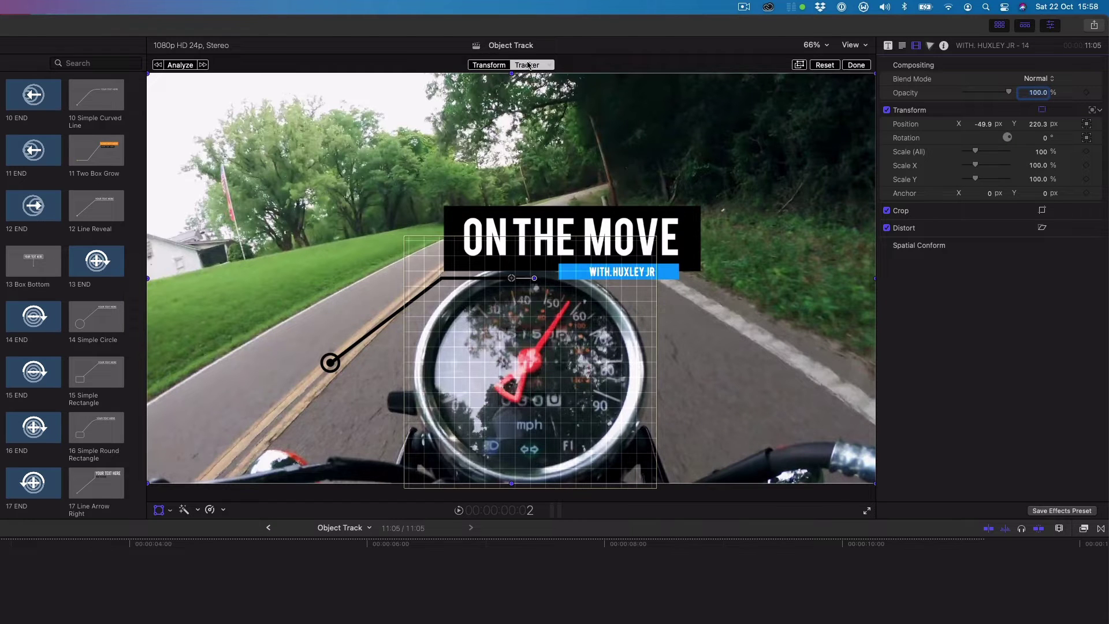
click(1100, 111)
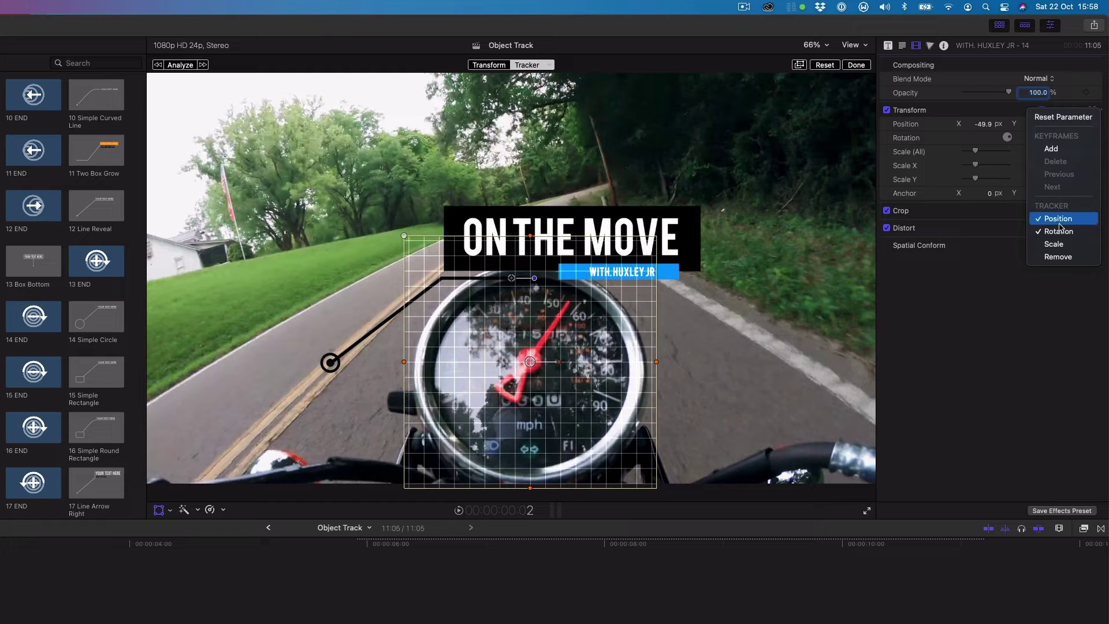
click(1102, 110)
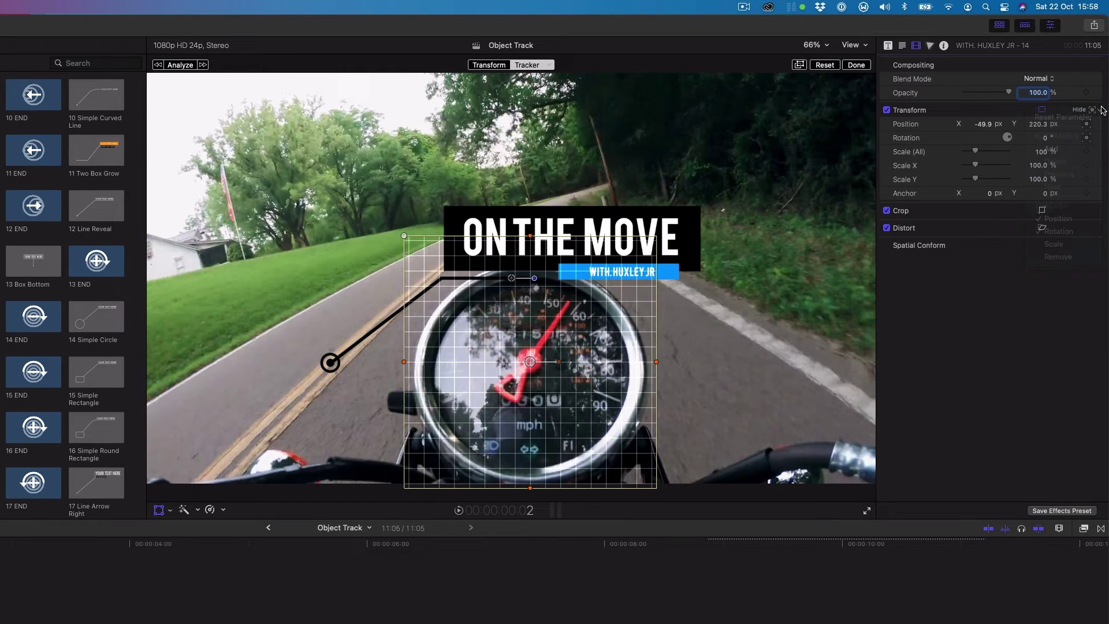
Step: Finish applying the tracker and set the title's Scale (All) to 80%
click(856, 64)
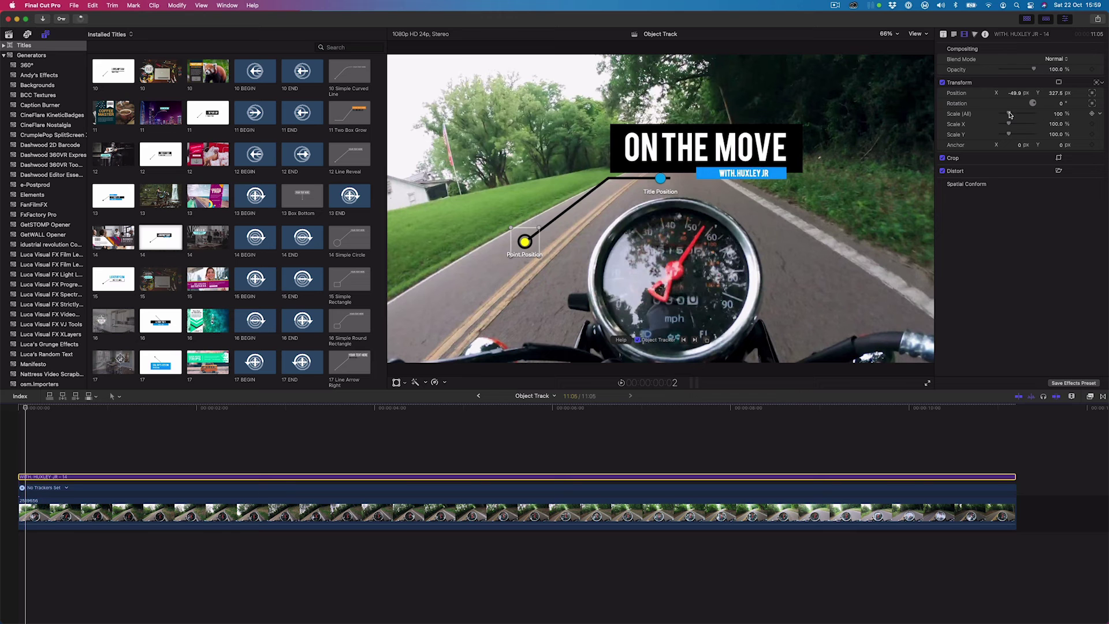
drag(1009, 114, 1007, 114)
text(80)
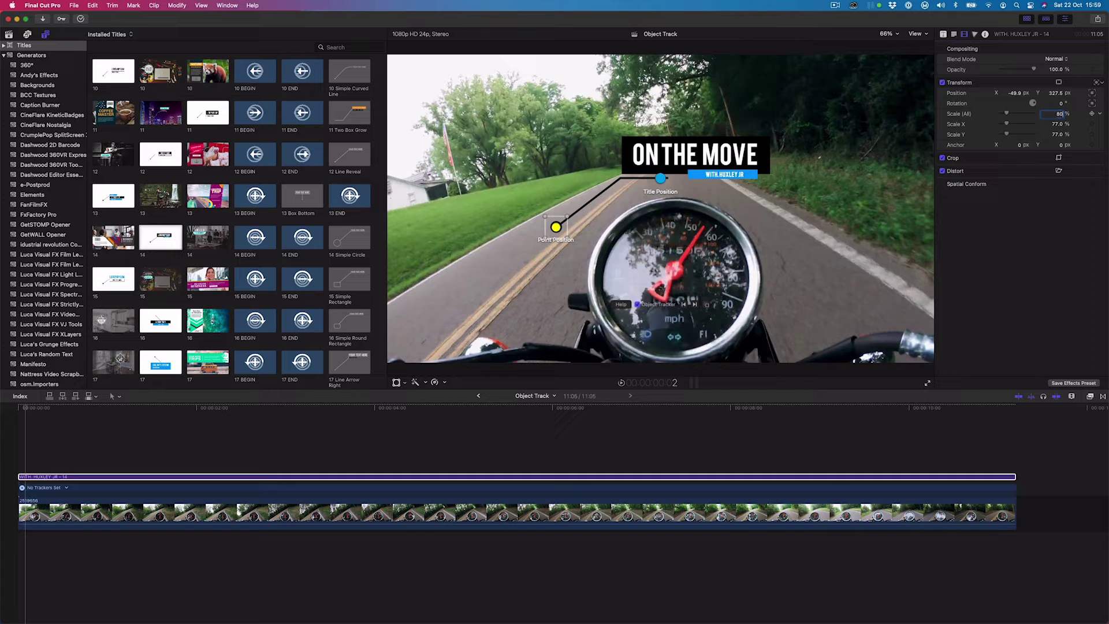
key(Return)
Step: Check Background Tasks progress, then play the clip to review the tracking
click(80, 18)
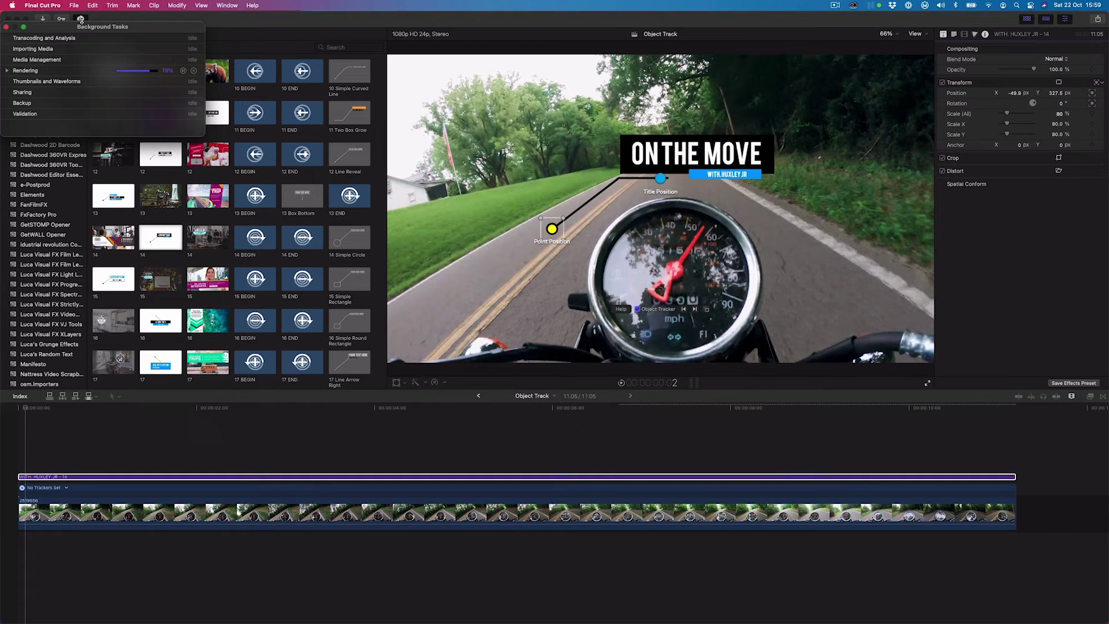
click(81, 19)
key(space)
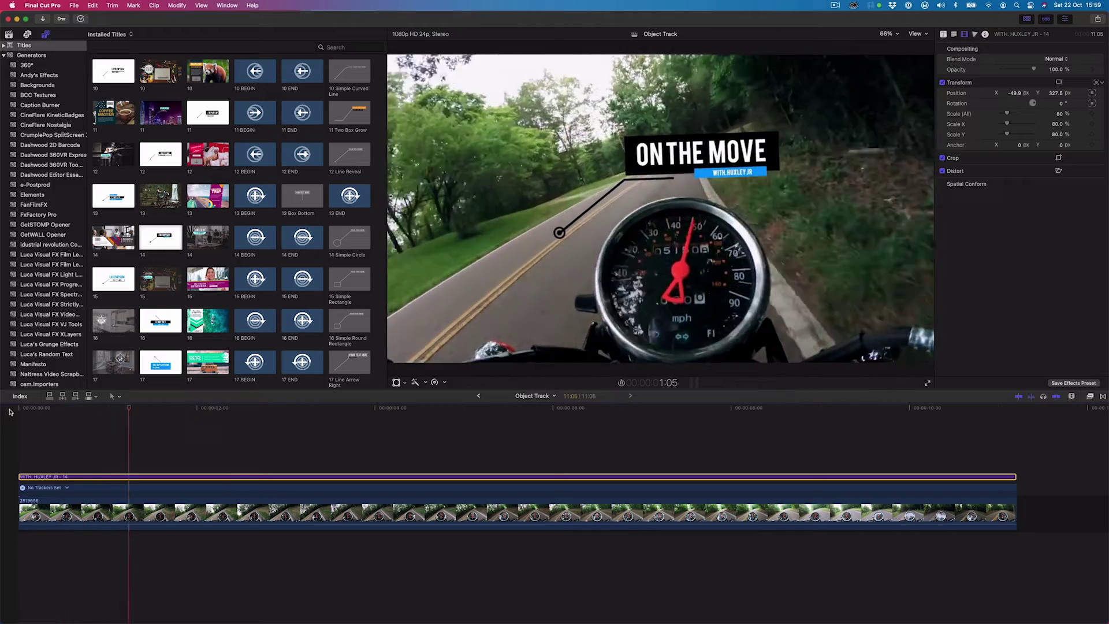